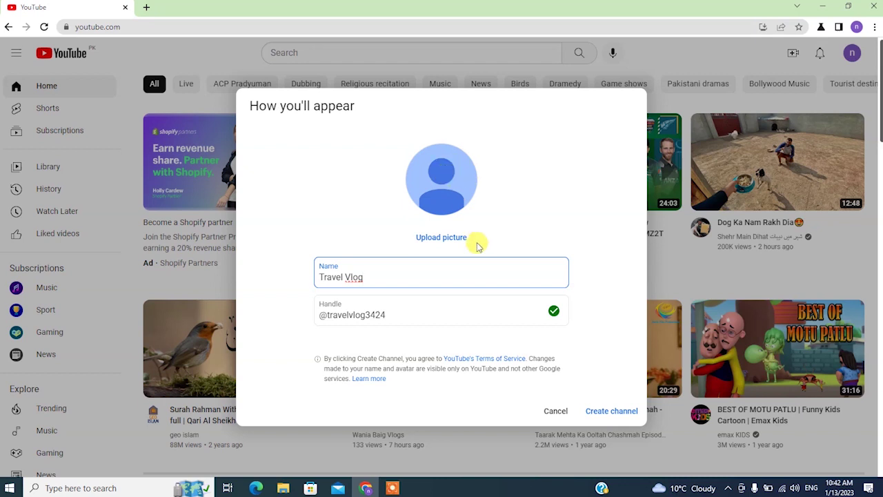
Create the 'Travel Vlog' channel, keeping the suggested handle and default picture
click(610, 411)
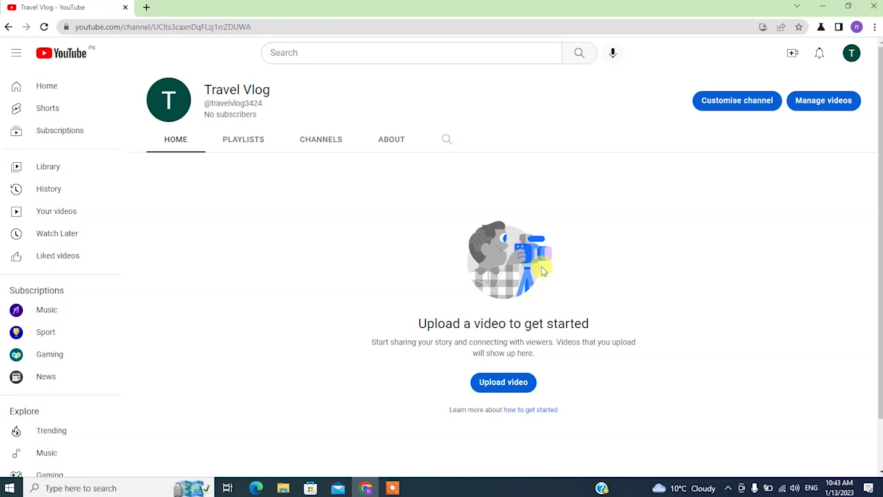
Browse the Playlists, Channels and Home tabs, then open YouTube Studio for Travel Vlog
click(232, 147)
click(316, 143)
click(233, 143)
click(181, 145)
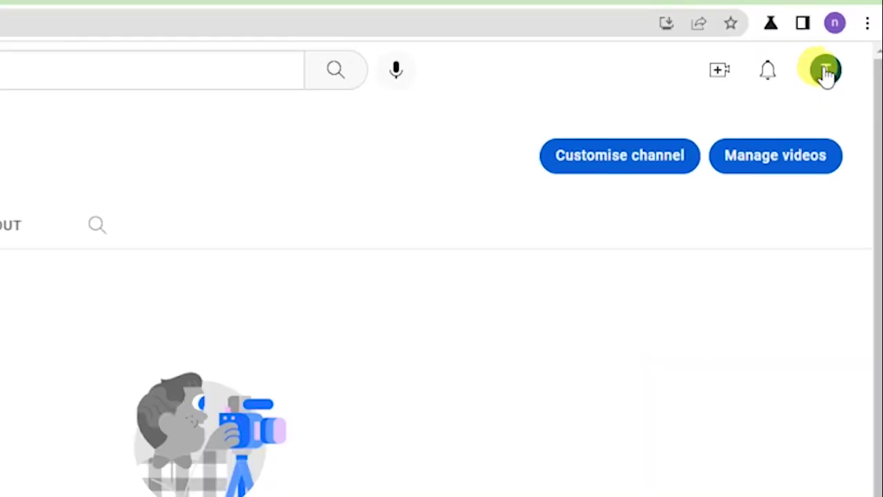
click(826, 72)
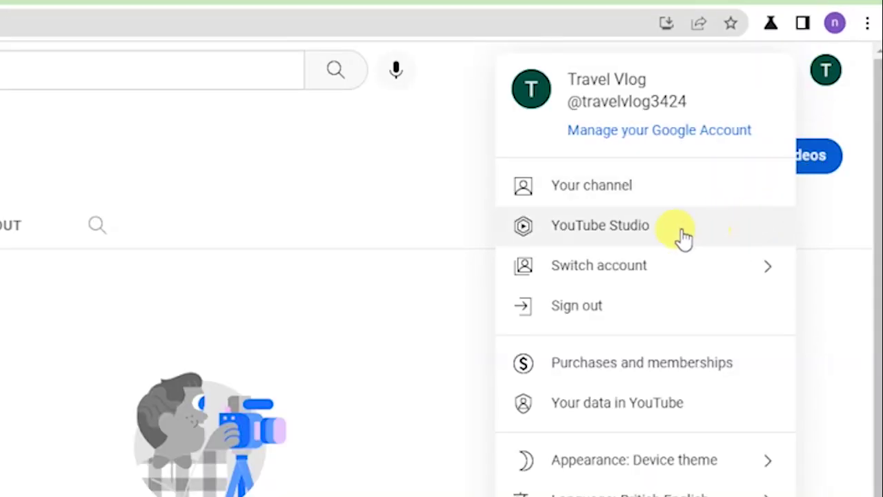
click(630, 230)
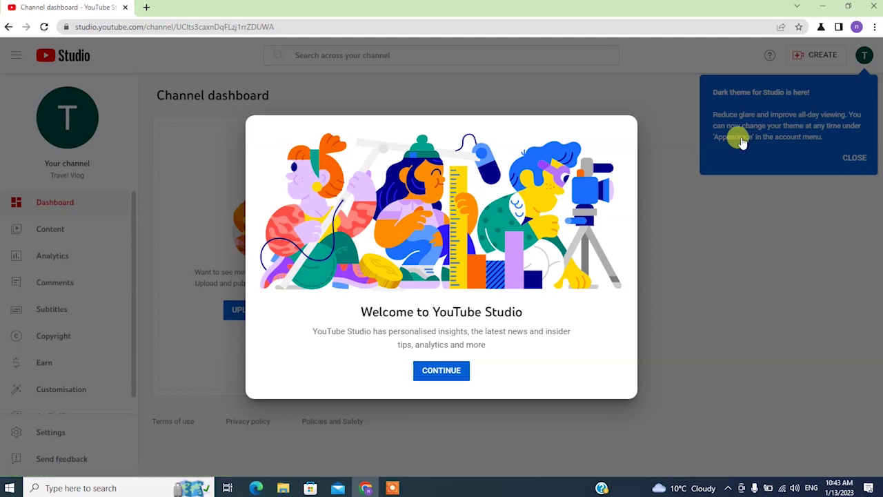
Dismiss the Studio welcome, check Content, then review the Analytics overview showing no views
click(429, 372)
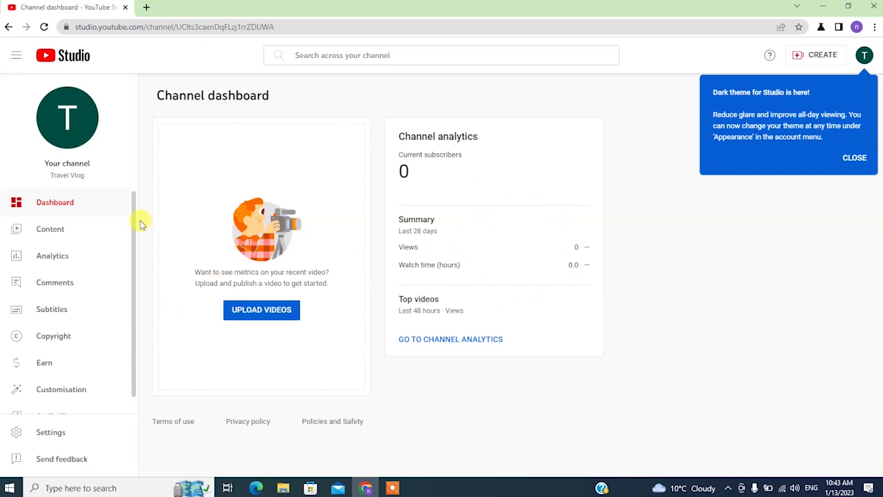
click(51, 231)
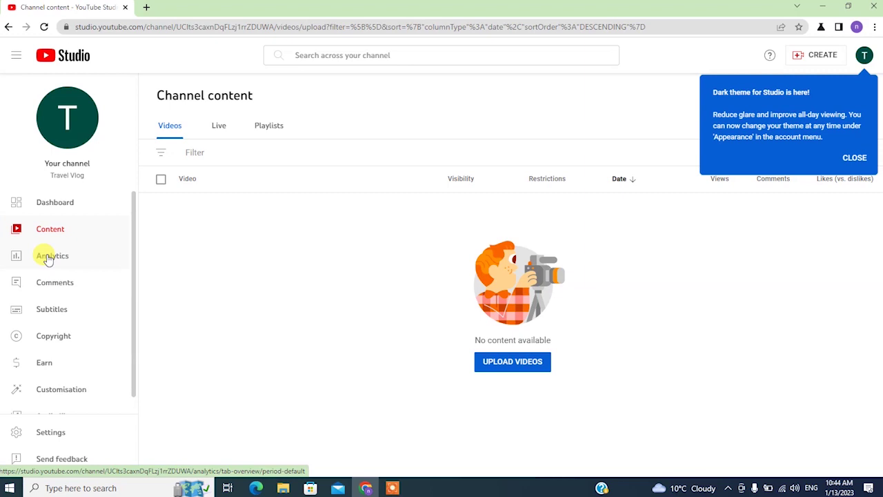
click(65, 256)
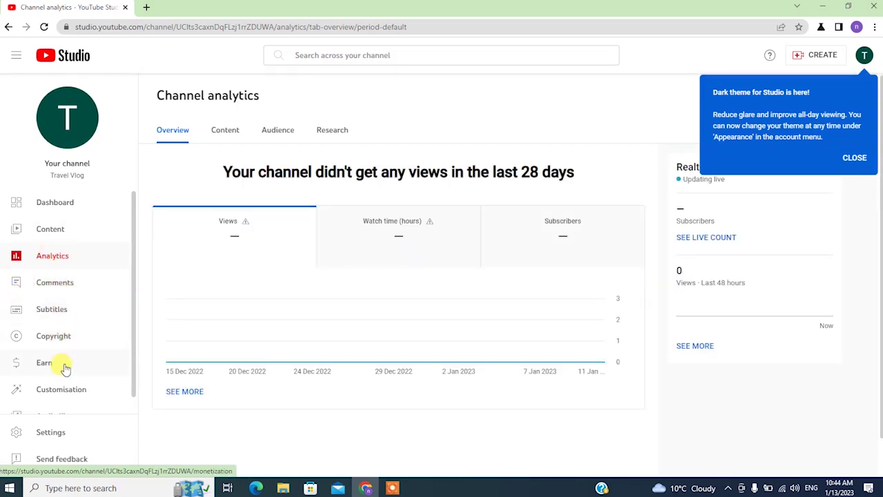
scroll(63, 367, down, 1)
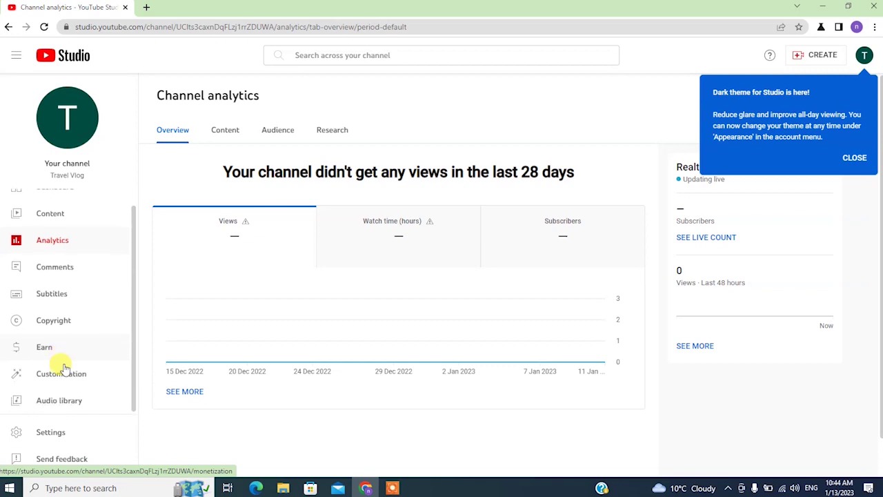
scroll(145, 341, down, 1)
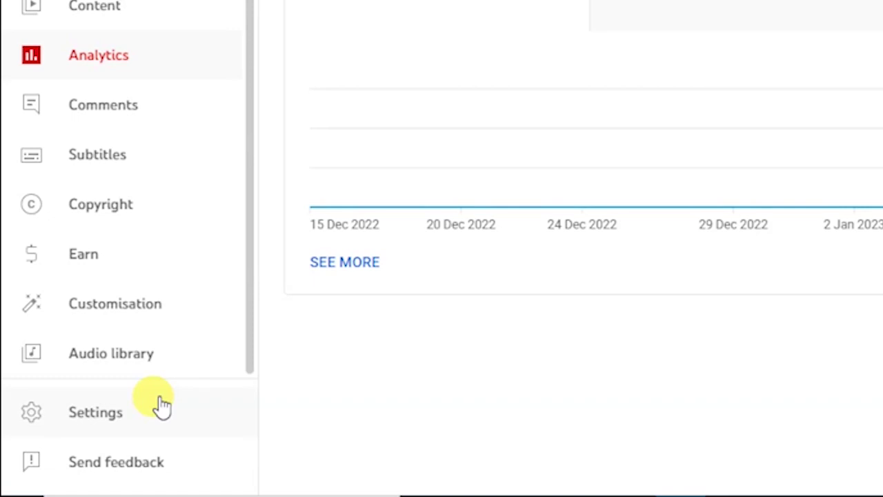
Set the country of residence to Pakistan in Settings > Channel > Basic info
click(90, 418)
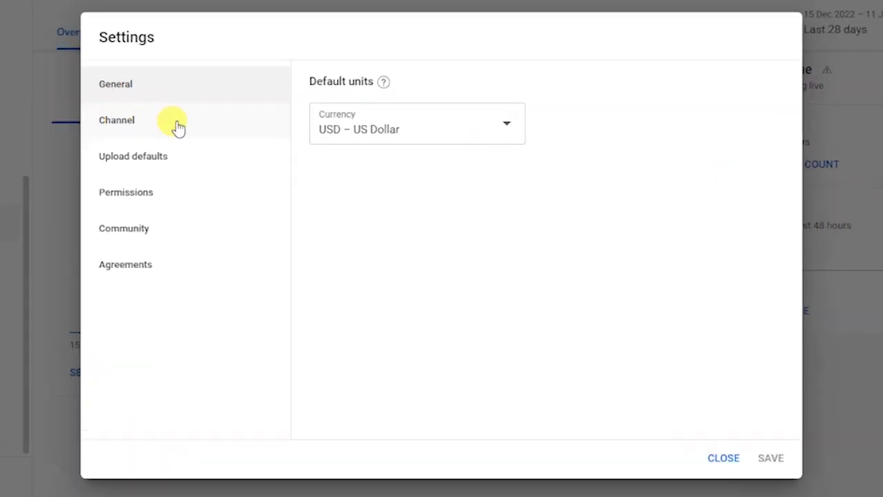
click(147, 124)
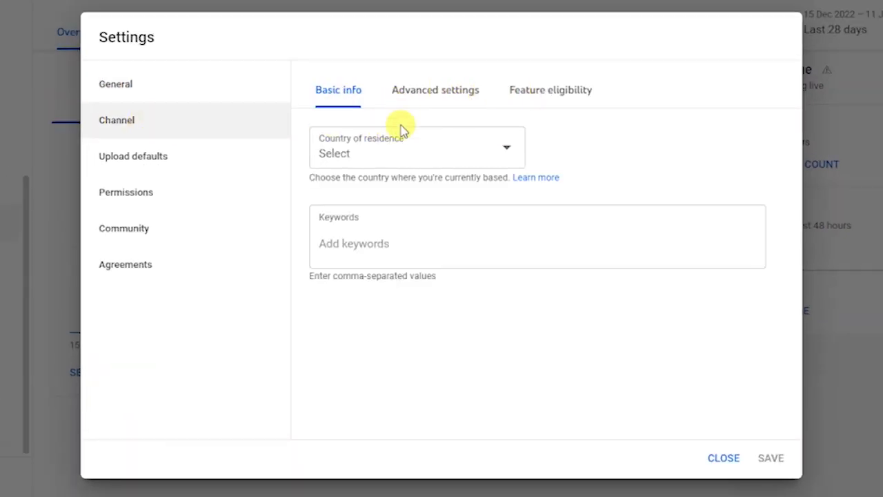
click(368, 156)
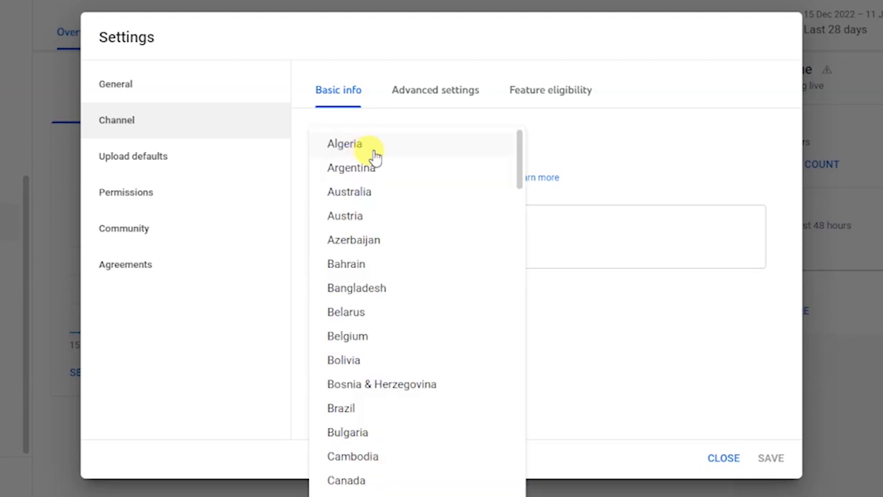
click(454, 161)
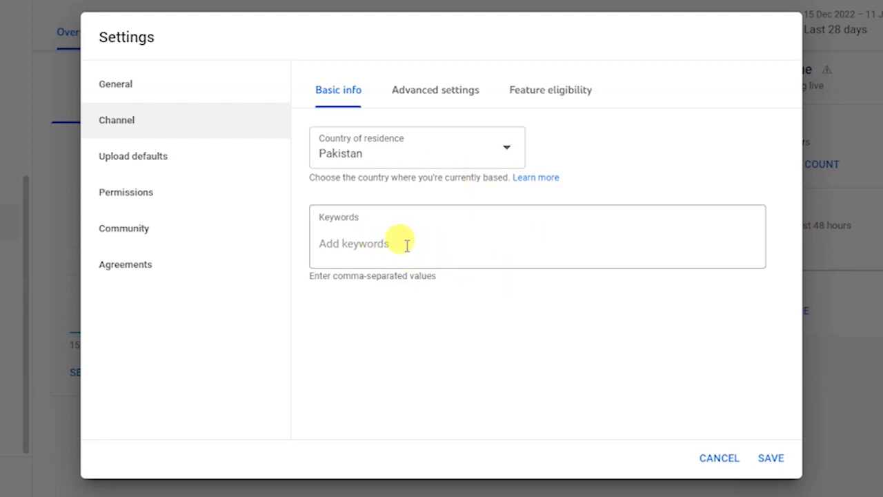
click(407, 245)
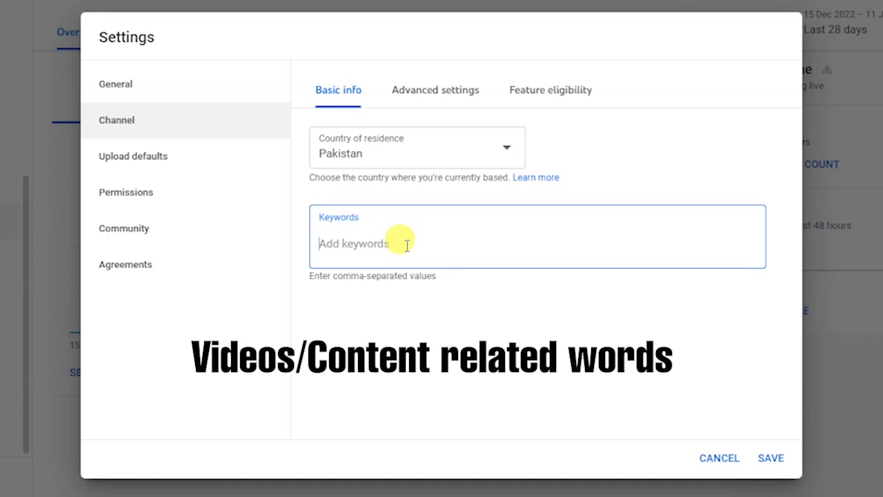
Add 'vlogs' and 'travel' as channel keywords
text(vl)
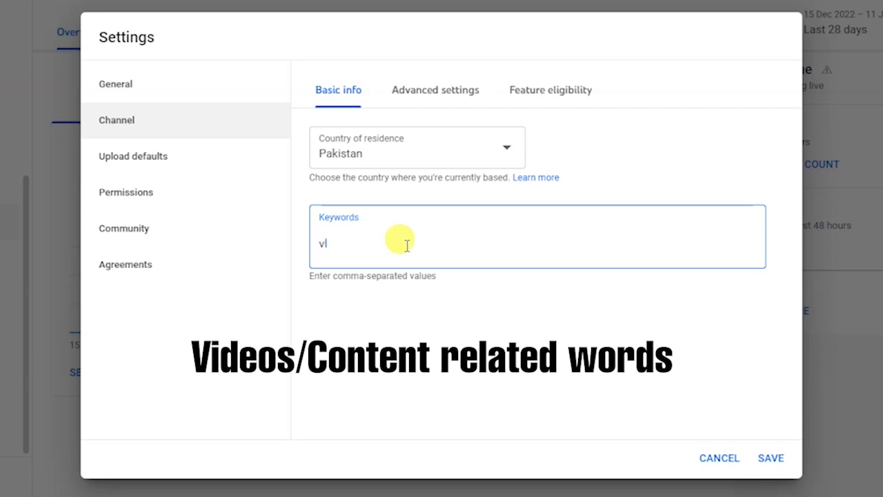
text(ogs)
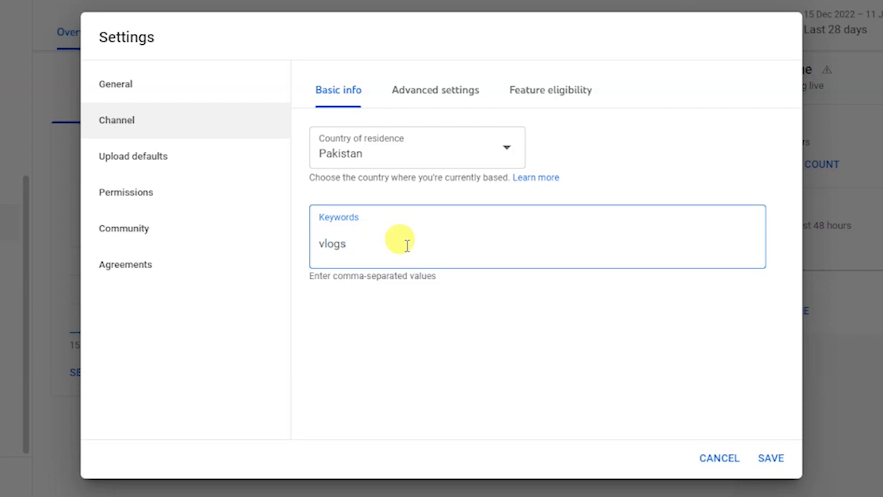
key(Return)
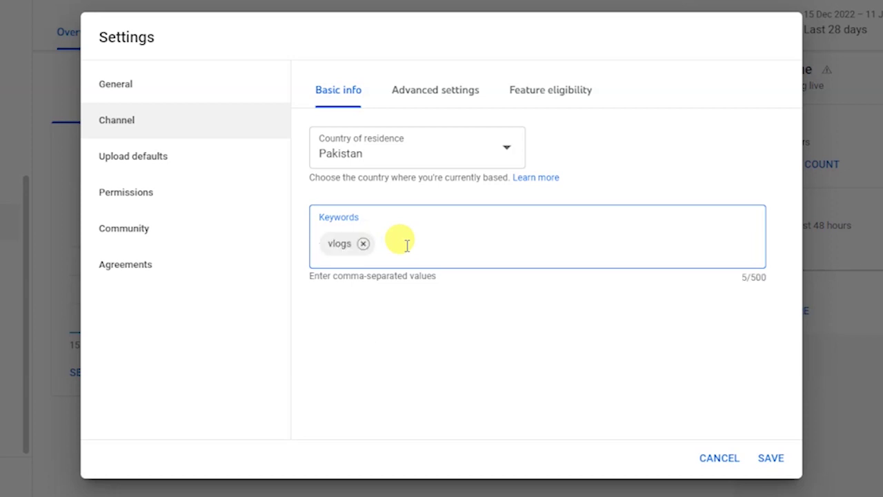
text(travel)
key(Return)
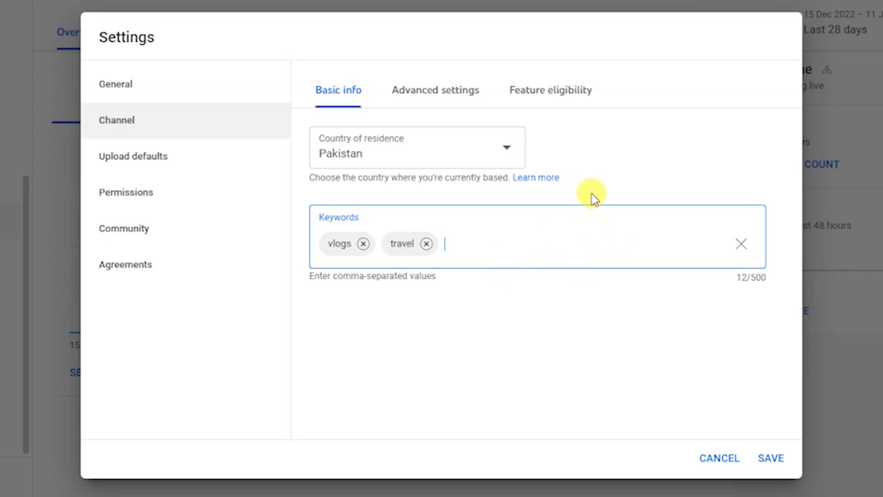
Review the Advanced settings, where audience is set to review Made for Kids per video
click(439, 96)
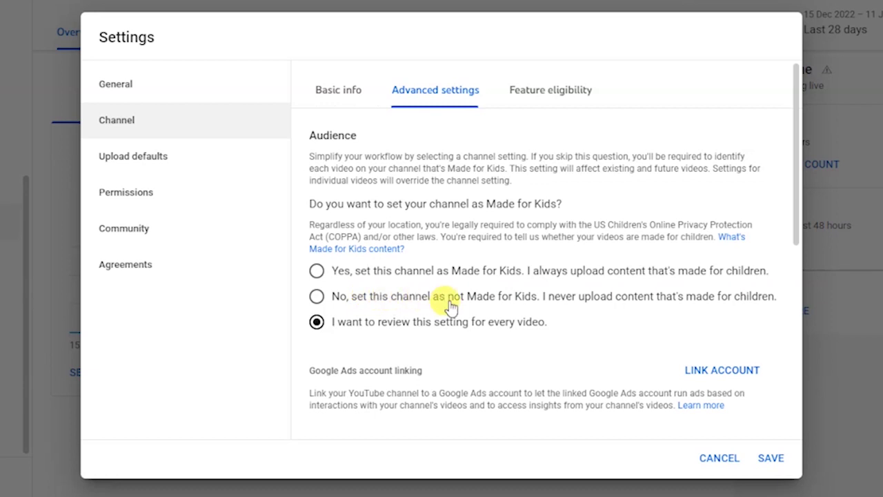
scroll(473, 306, down, 3)
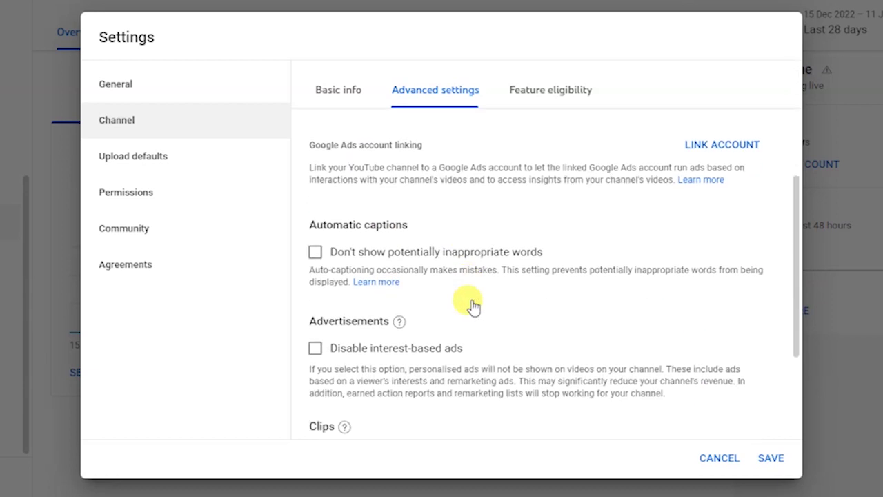
scroll(483, 317, down, 2)
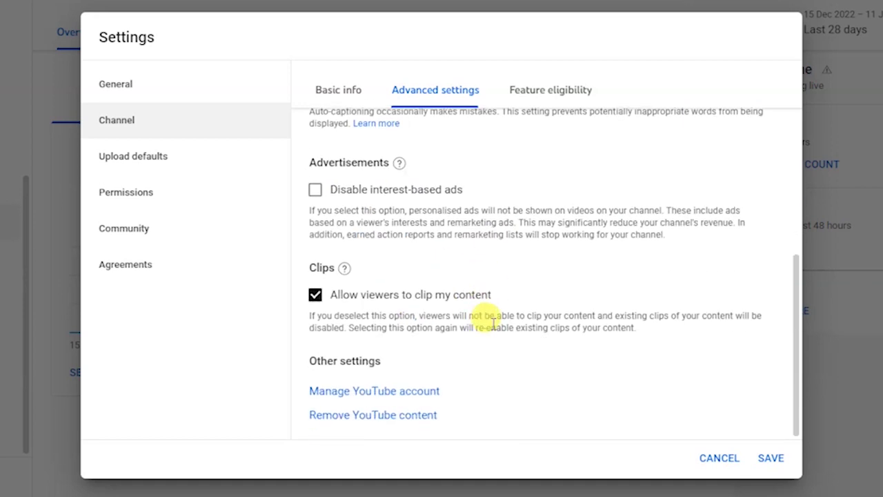
scroll(491, 299, up, 5)
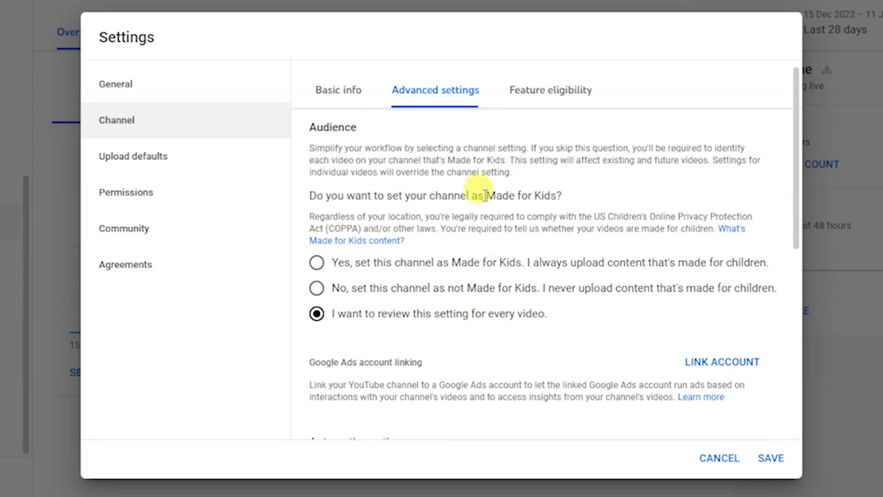
Open Feature eligibility and expand the requirements for 2. Intermediate features
click(546, 95)
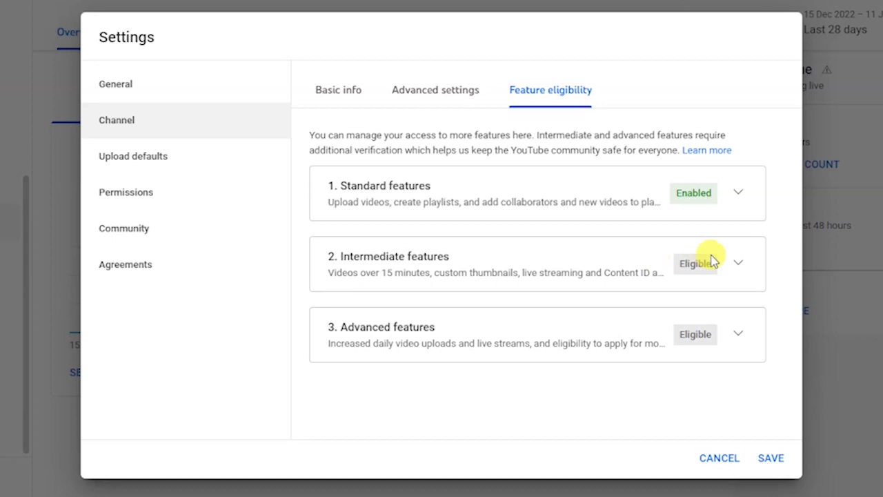
click(736, 265)
scroll(714, 290, down, 1)
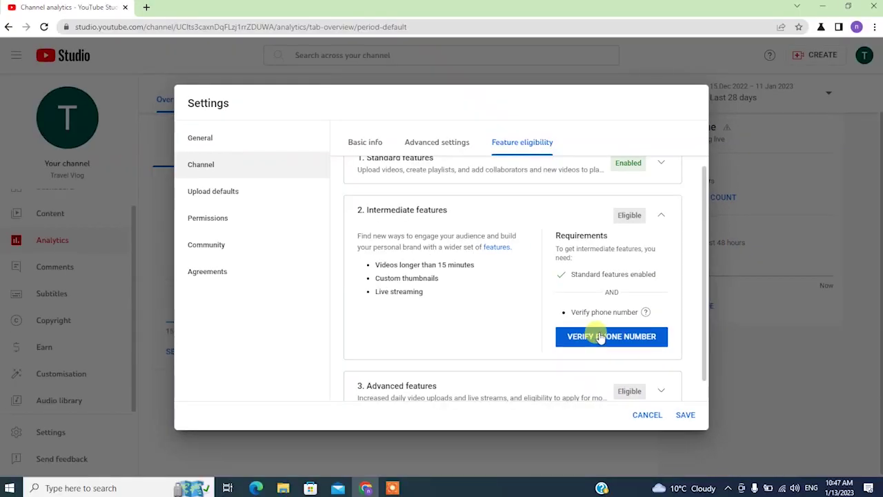
Verify the channel's phone number with the texted 6-digit code, then close the verification tab
click(599, 336)
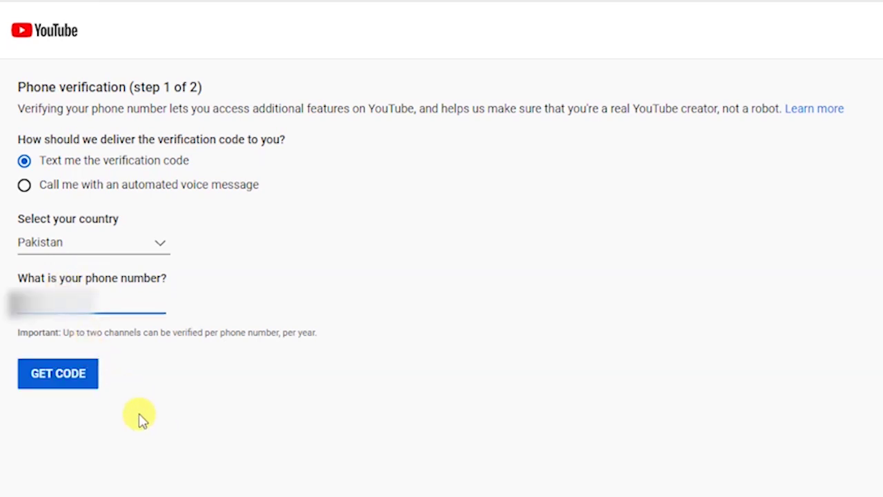
click(39, 375)
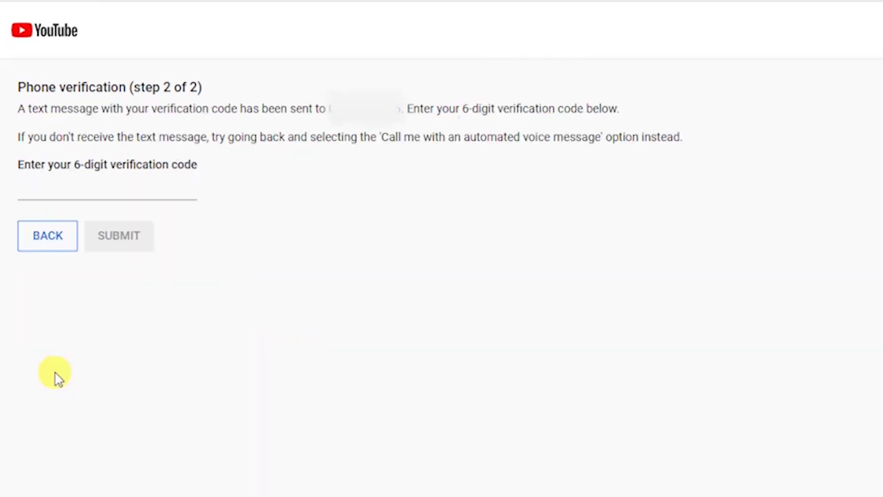
click(129, 193)
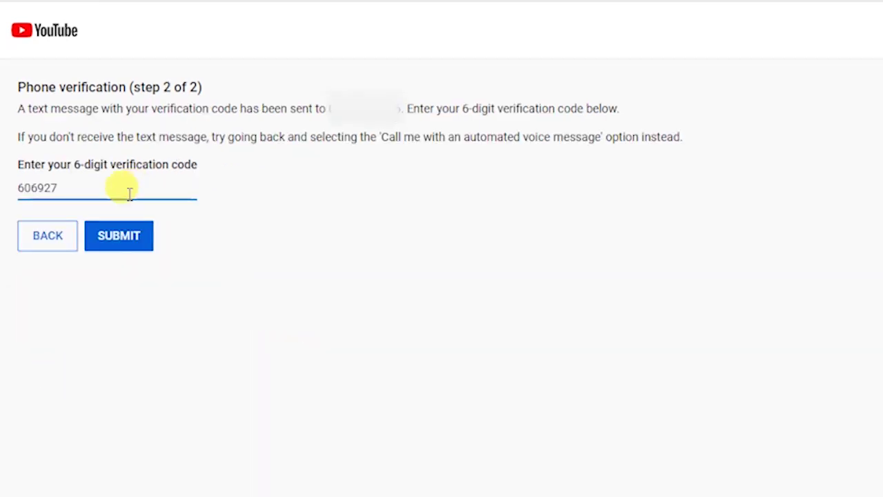
click(123, 240)
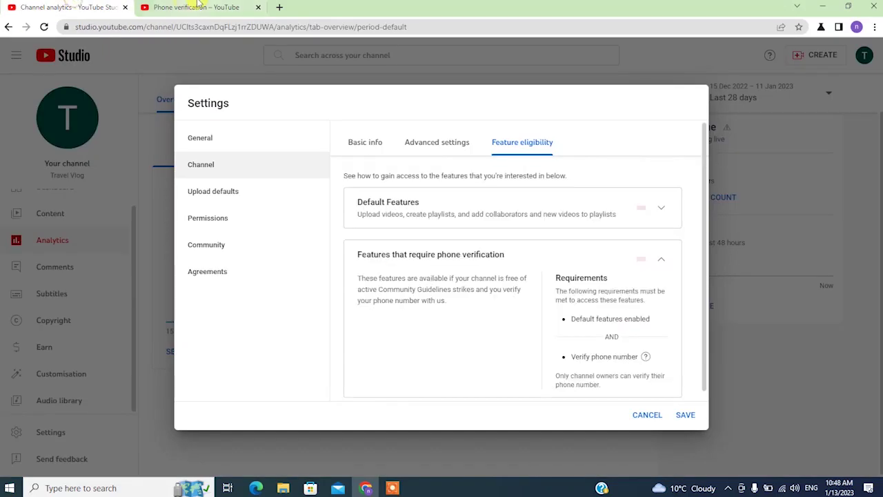
click(201, 7)
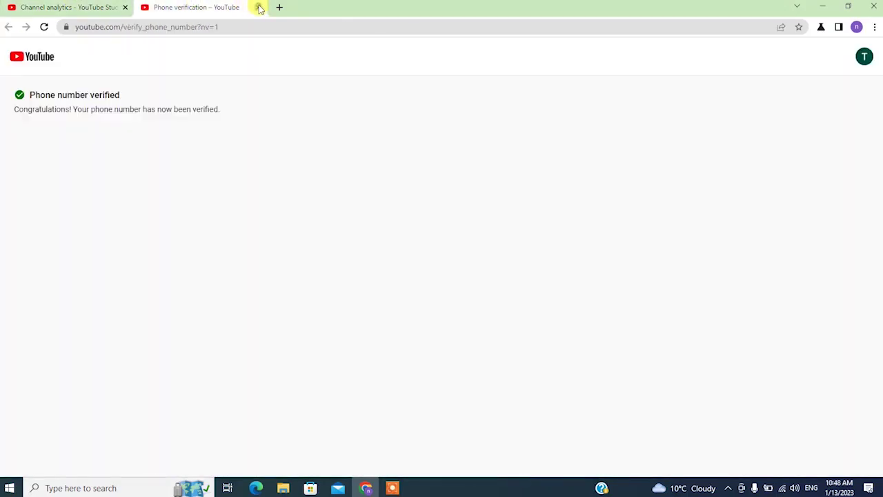
click(259, 7)
Choose video verification for advanced features and have the verification link emailed
click(743, 274)
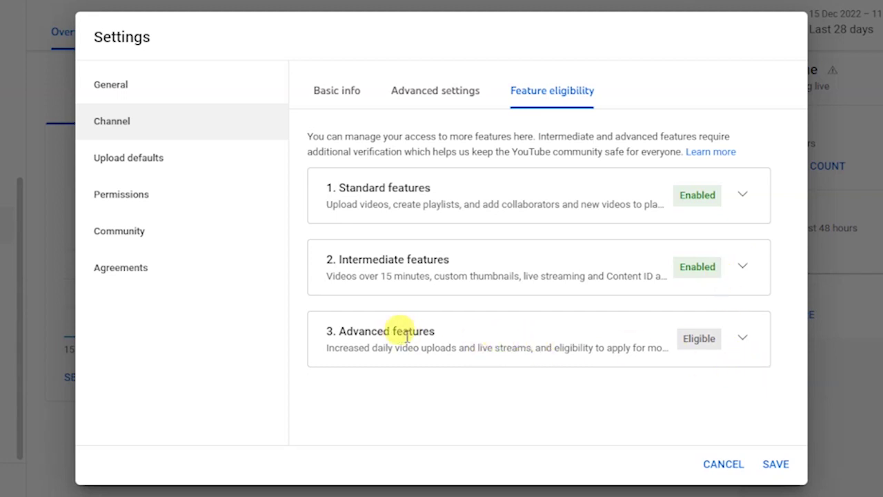
click(744, 338)
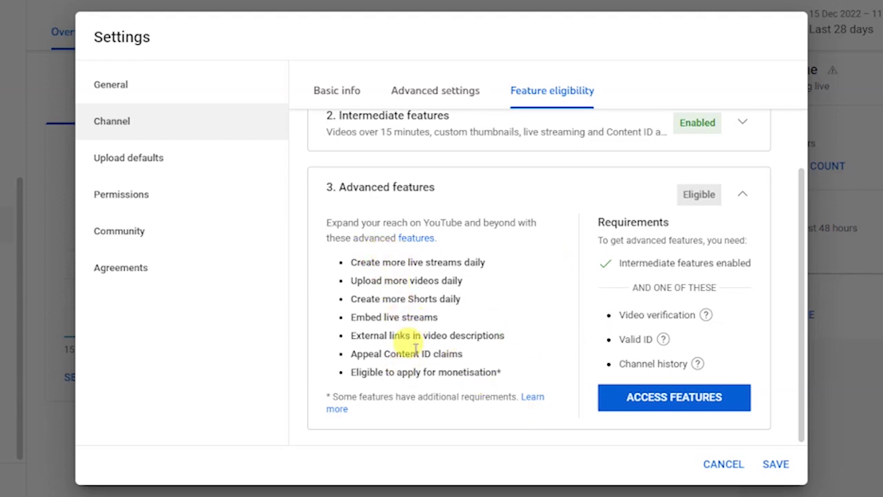
mouse_move(632, 324)
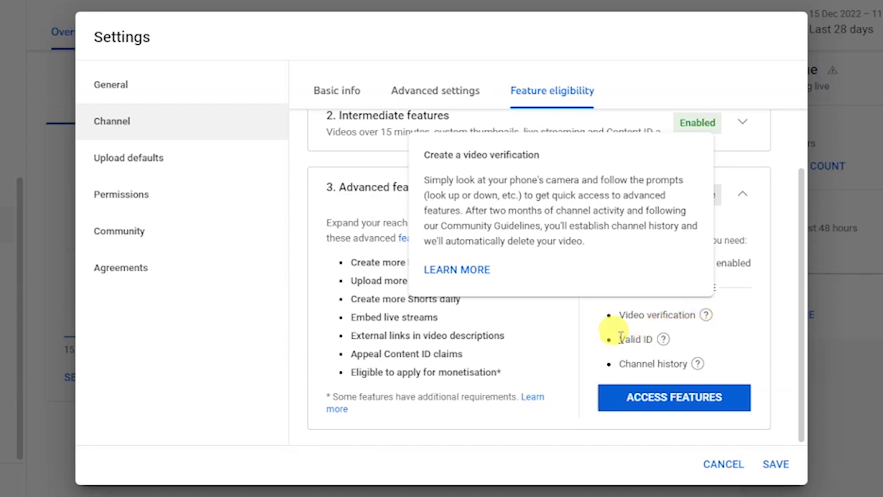
mouse_move(617, 339)
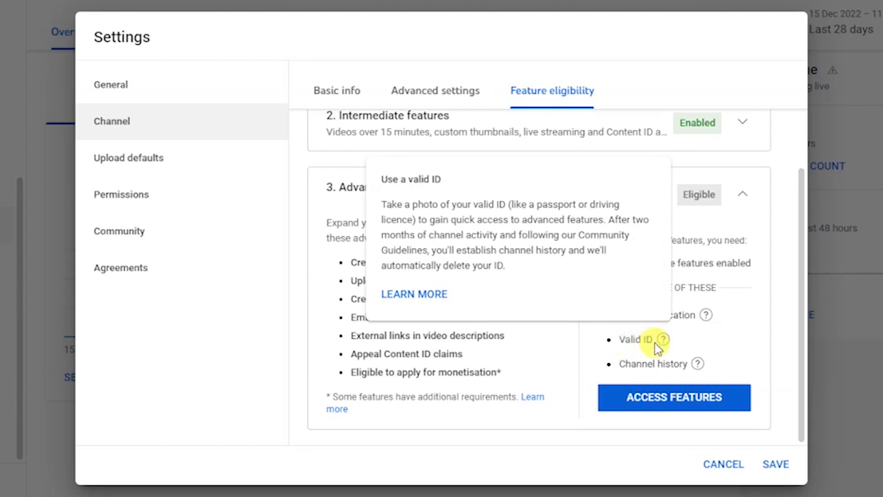
click(692, 400)
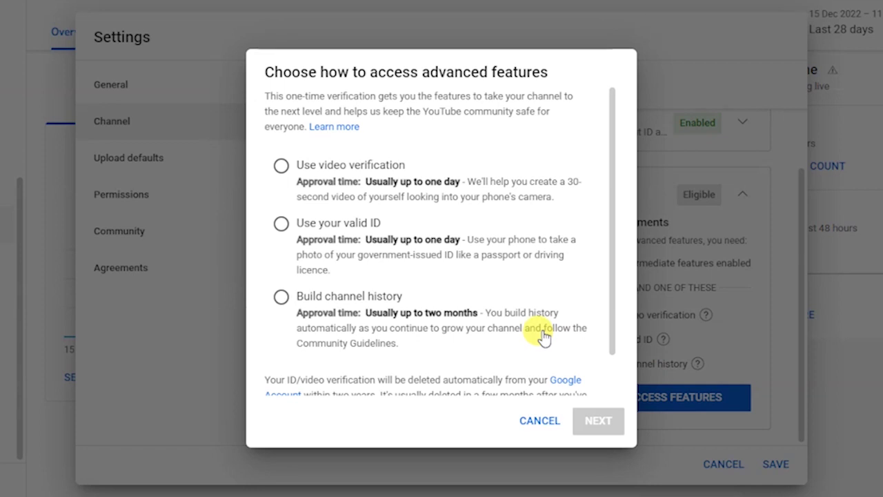
click(281, 166)
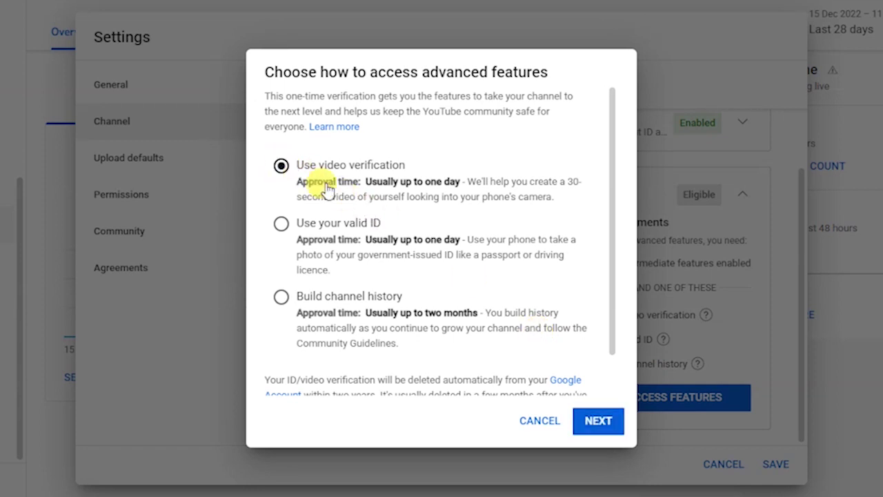
click(597, 421)
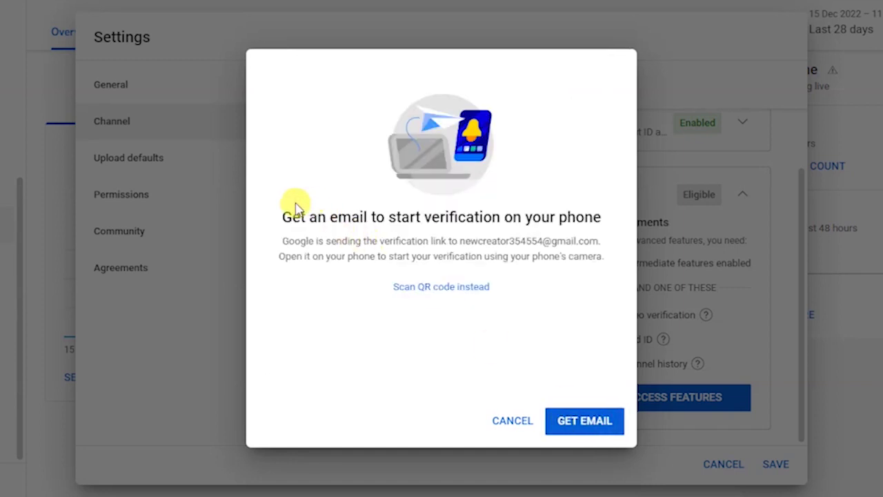
drag(278, 217, 597, 214)
click(597, 307)
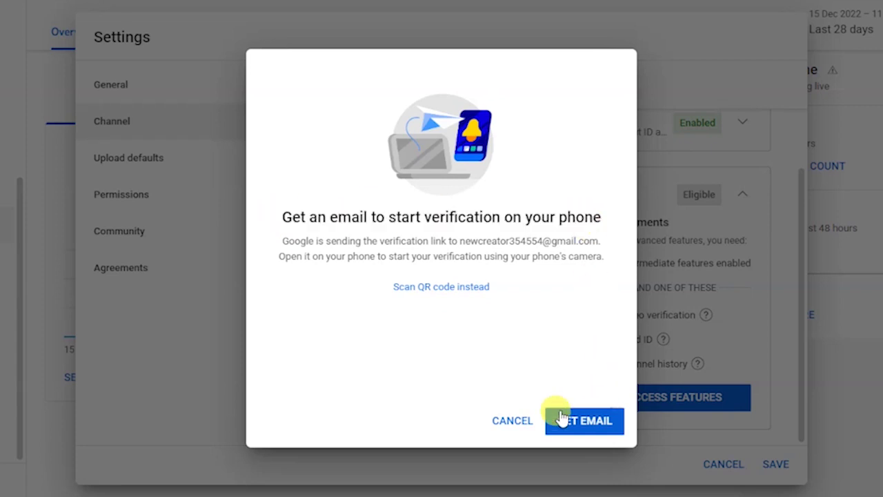
click(580, 421)
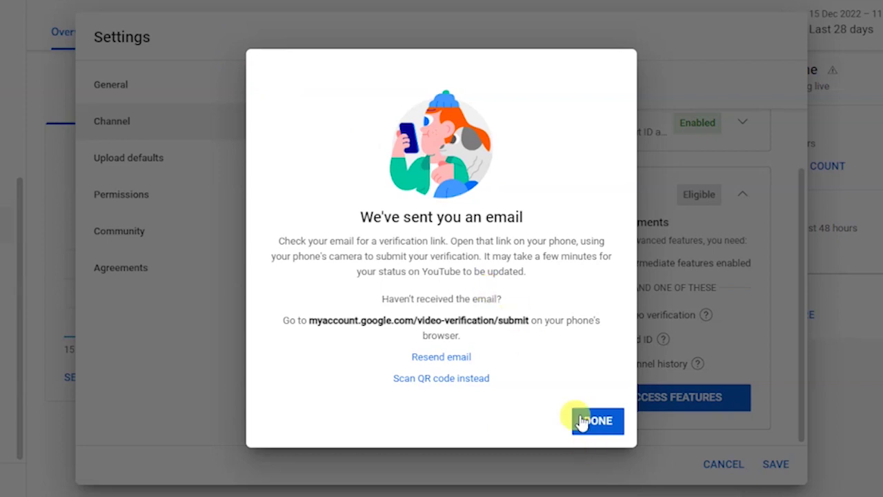
click(582, 418)
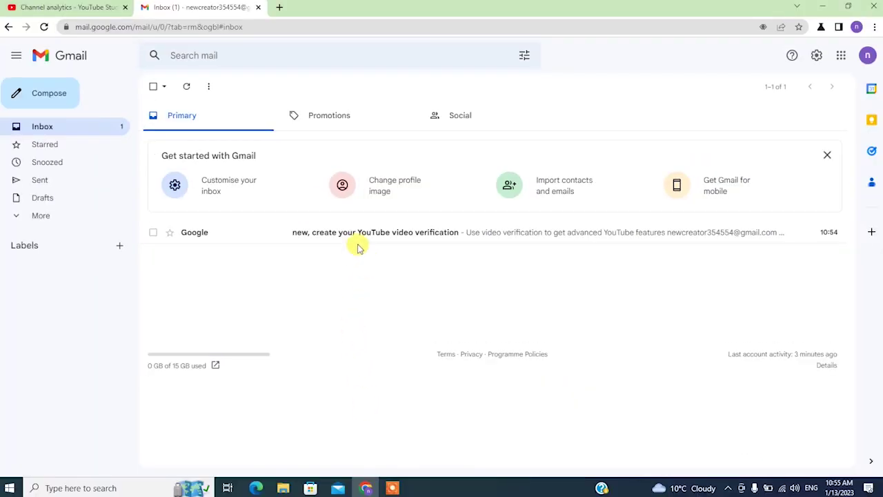
Open the YouTube video verification email in Gmail and start the verification
click(405, 233)
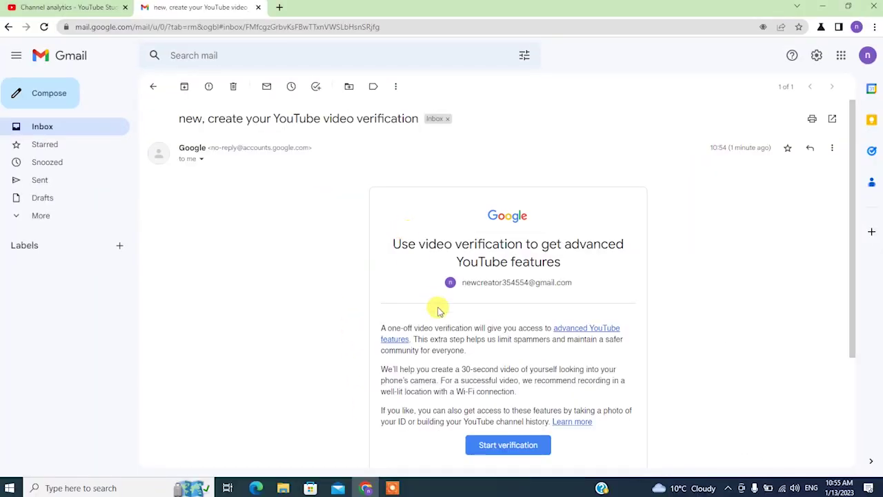
scroll(511, 434, down, 2)
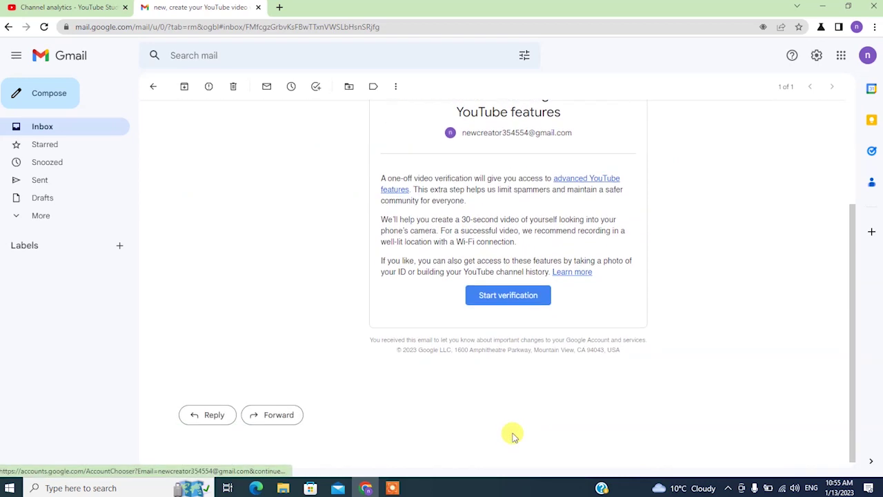
click(511, 291)
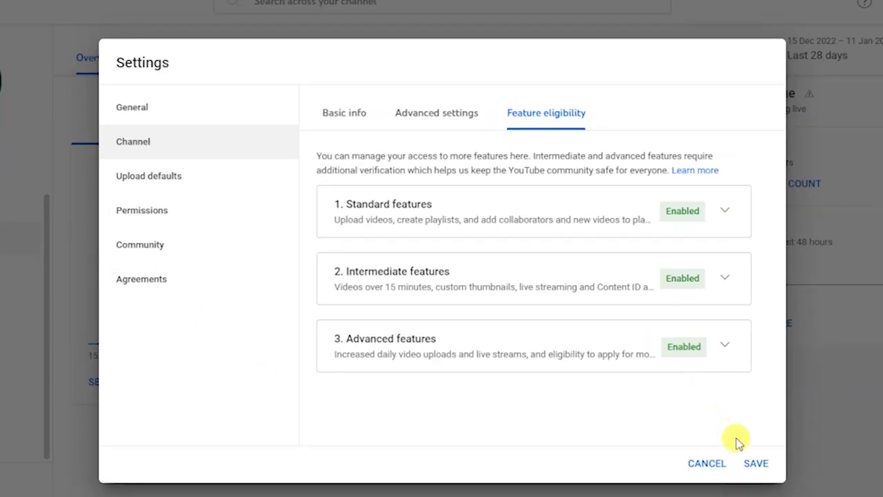
Save the feature settings and open Travel Vlog's Customise channel page
click(757, 465)
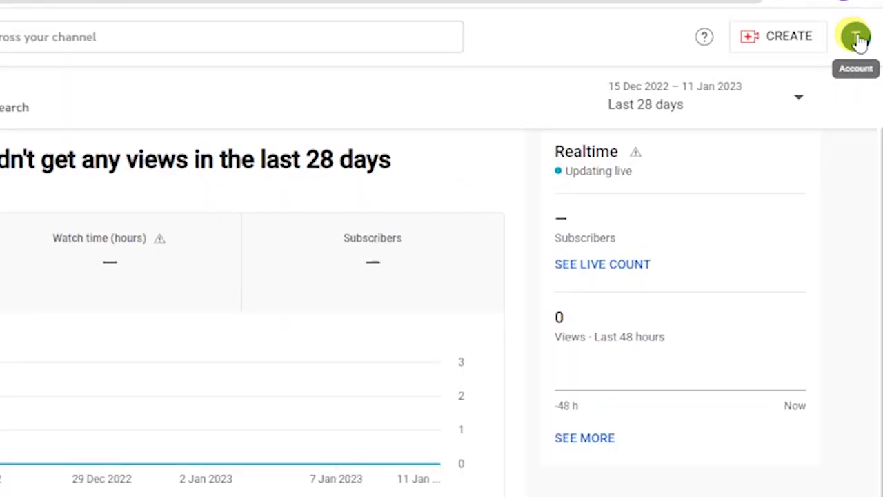
click(857, 39)
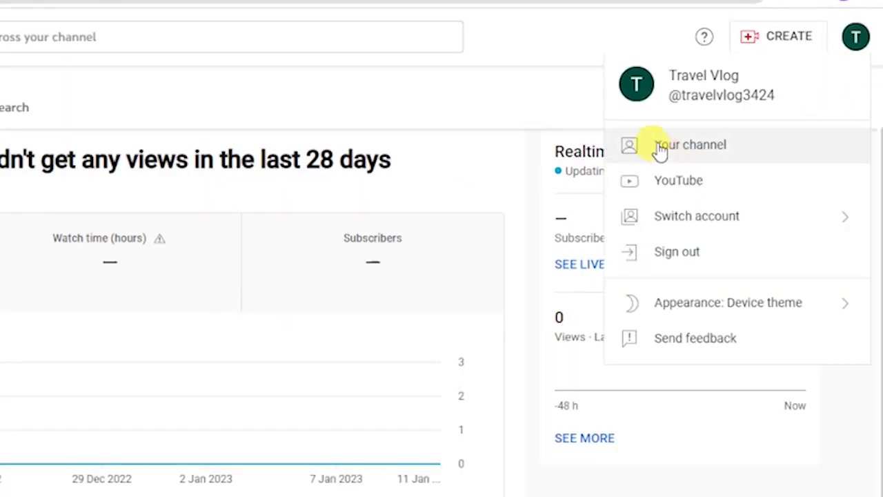
click(698, 150)
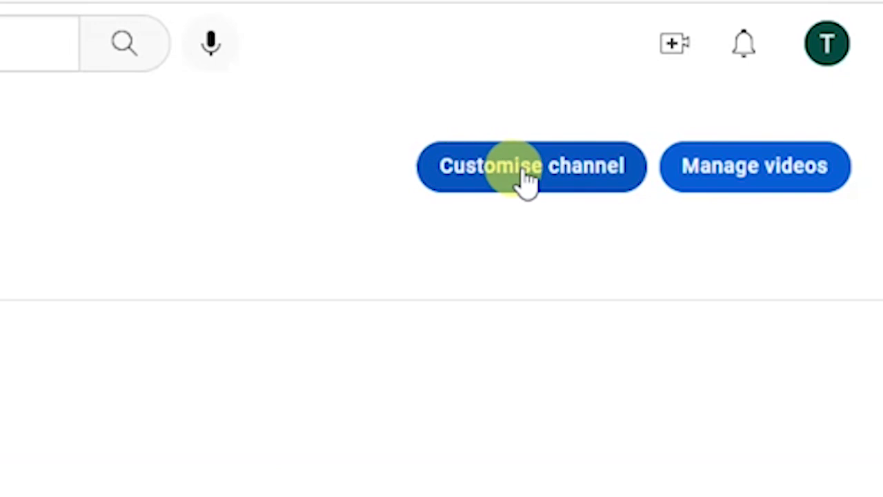
click(537, 171)
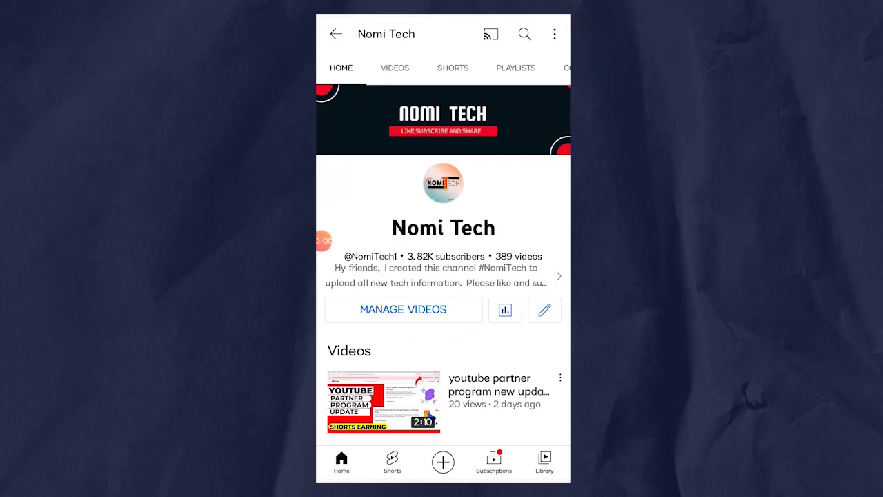
scroll(443, 276, down, 5)
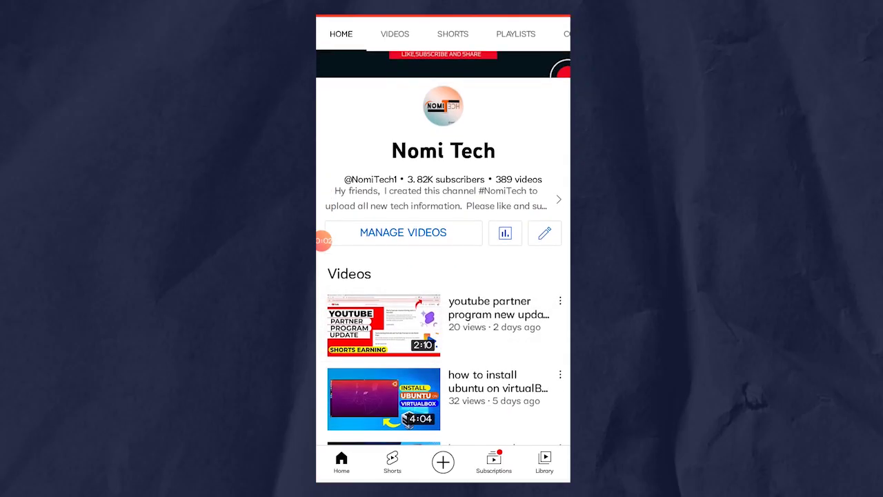
scroll(443, 276, down, 5)
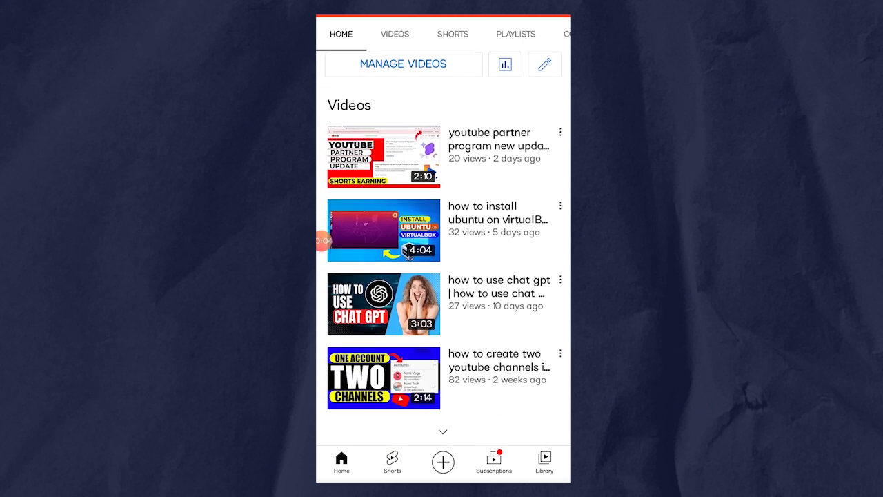
scroll(443, 276, down, 5)
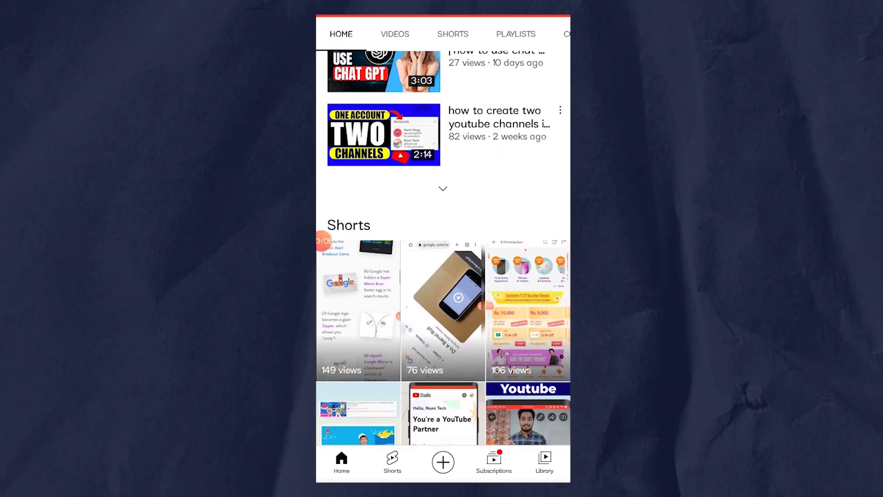
scroll(443, 276, down, 5)
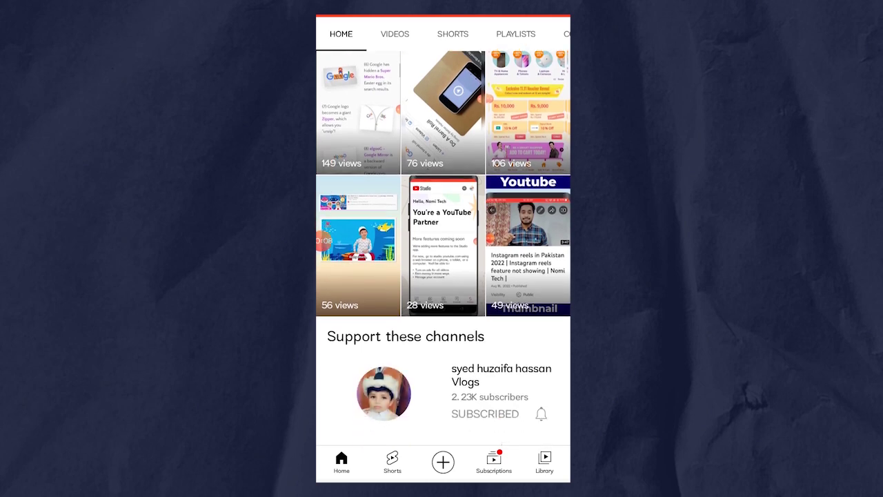
scroll(443, 276, down, 5)
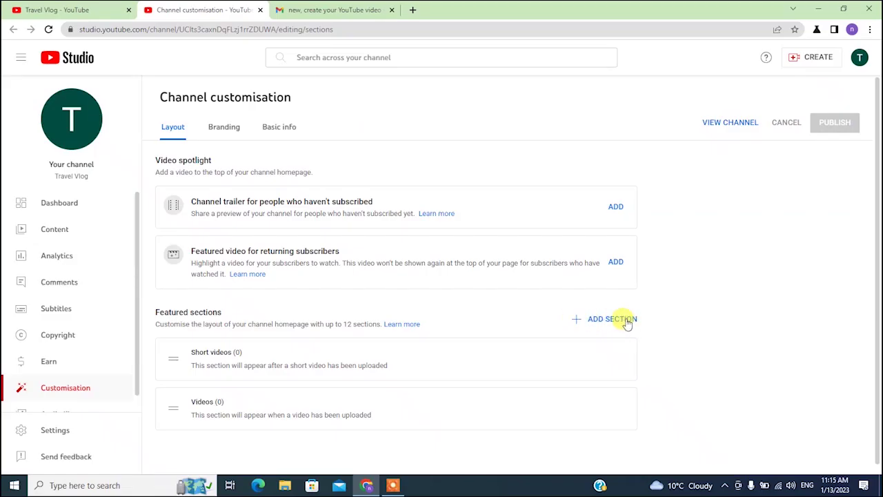
Preview the Add Section types without adding one, then go to Branding with profile picture, banner and watermark uploads
click(612, 319)
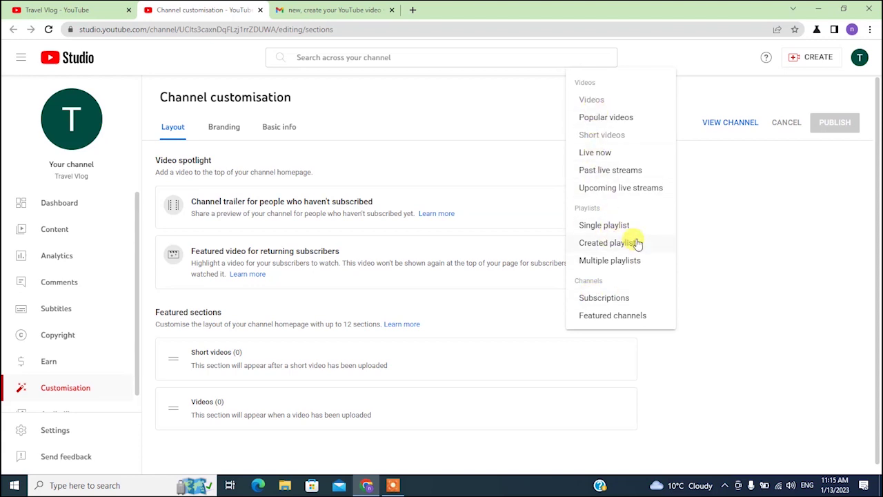
click(749, 236)
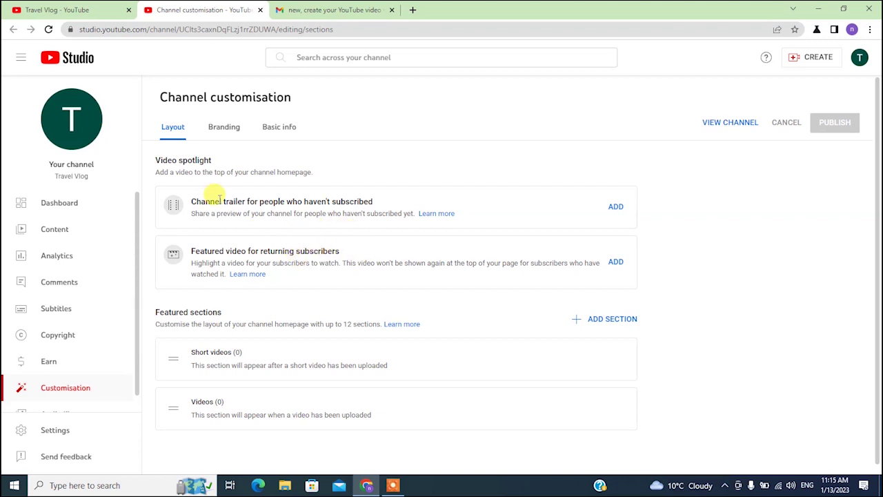
click(224, 131)
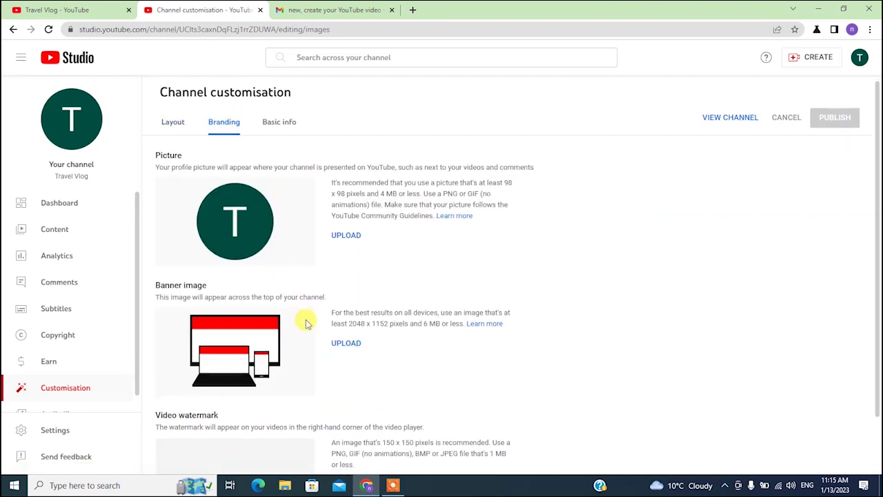
Look over the Branding options, then show Basic info with the name Travel Vlog, handle and empty description
scroll(304, 318, down, 2)
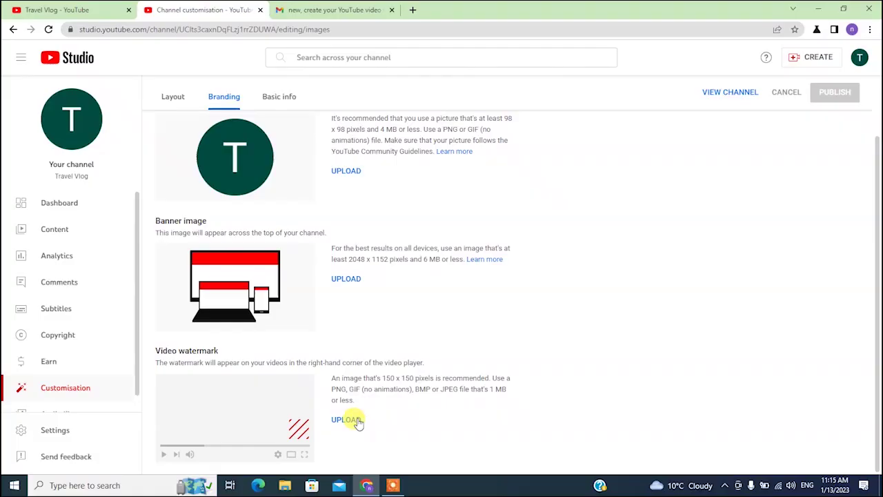
scroll(355, 418, up, 3)
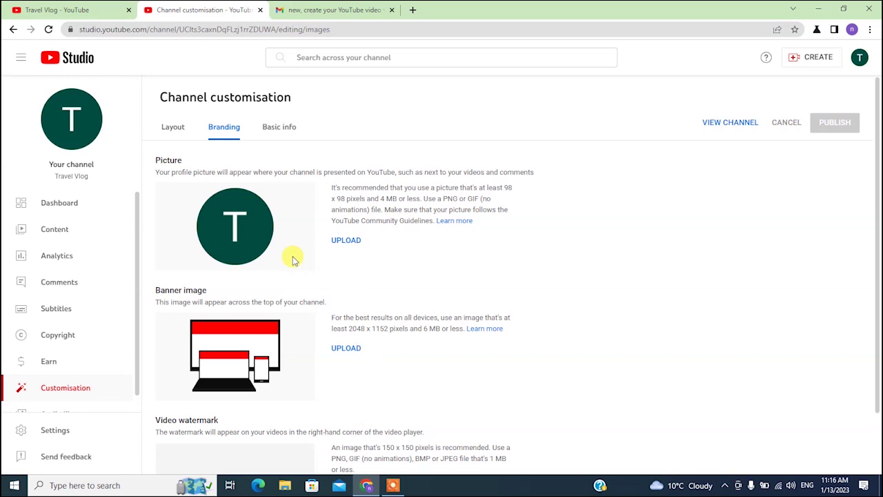
click(279, 129)
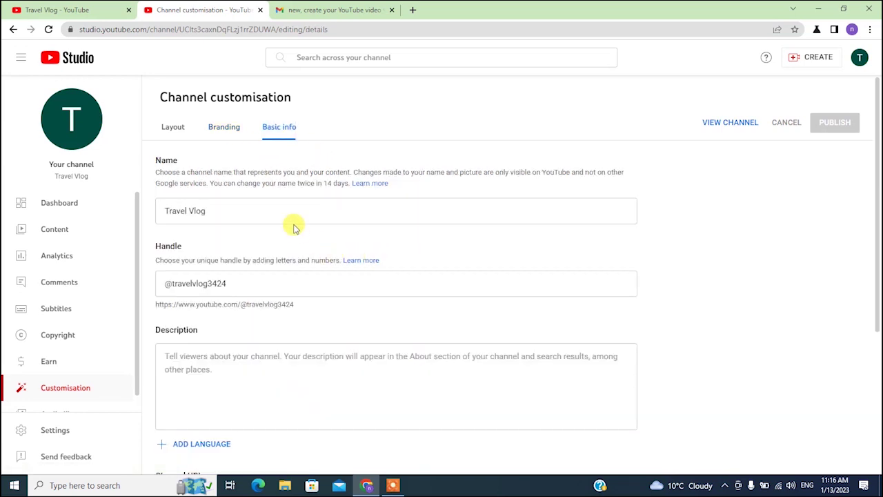
Review the Basic info fields and empty Description, then open the public Travel Vlog channel in a new tab
scroll(221, 211, down, 1)
click(309, 299)
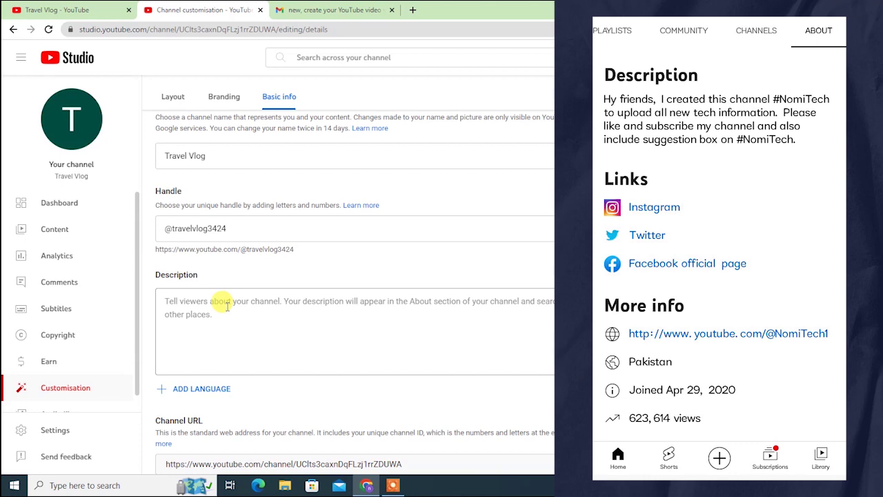
scroll(227, 324, down, 2)
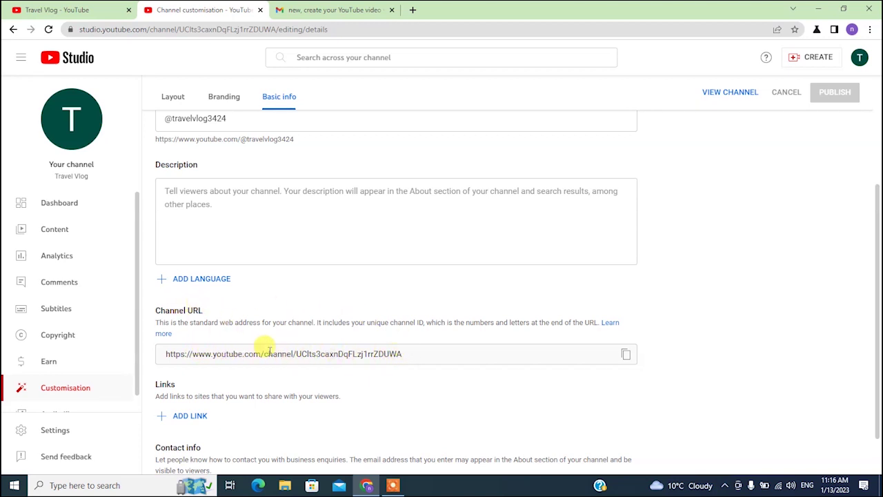
scroll(283, 385, down, 1)
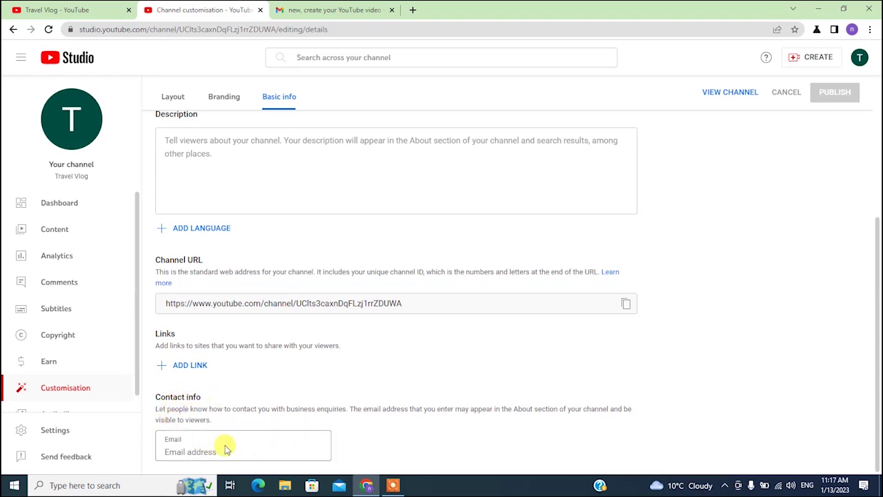
scroll(283, 371, up, 3)
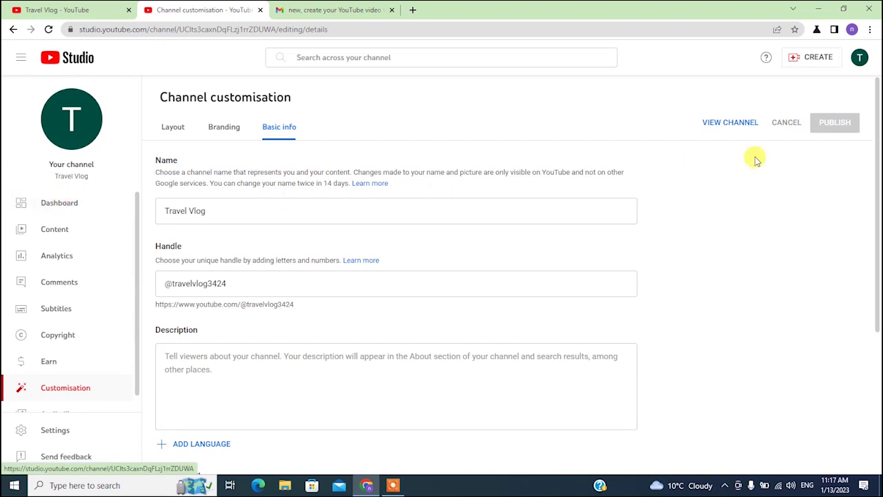
click(742, 123)
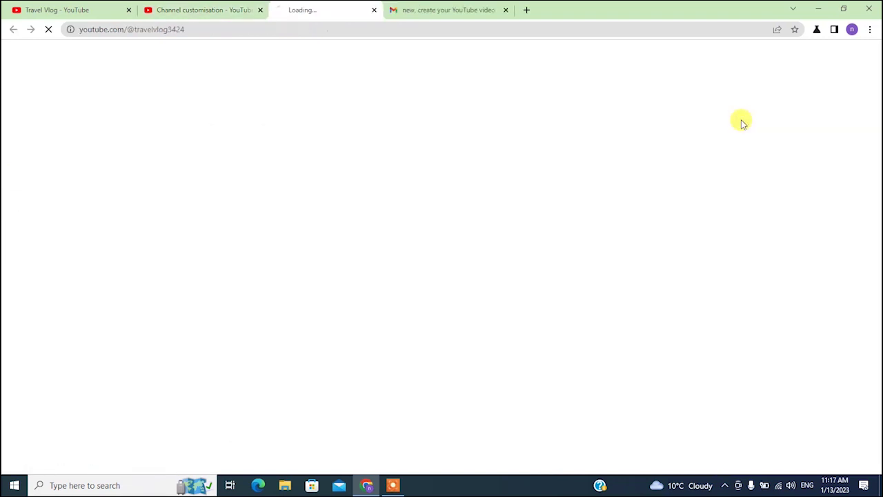